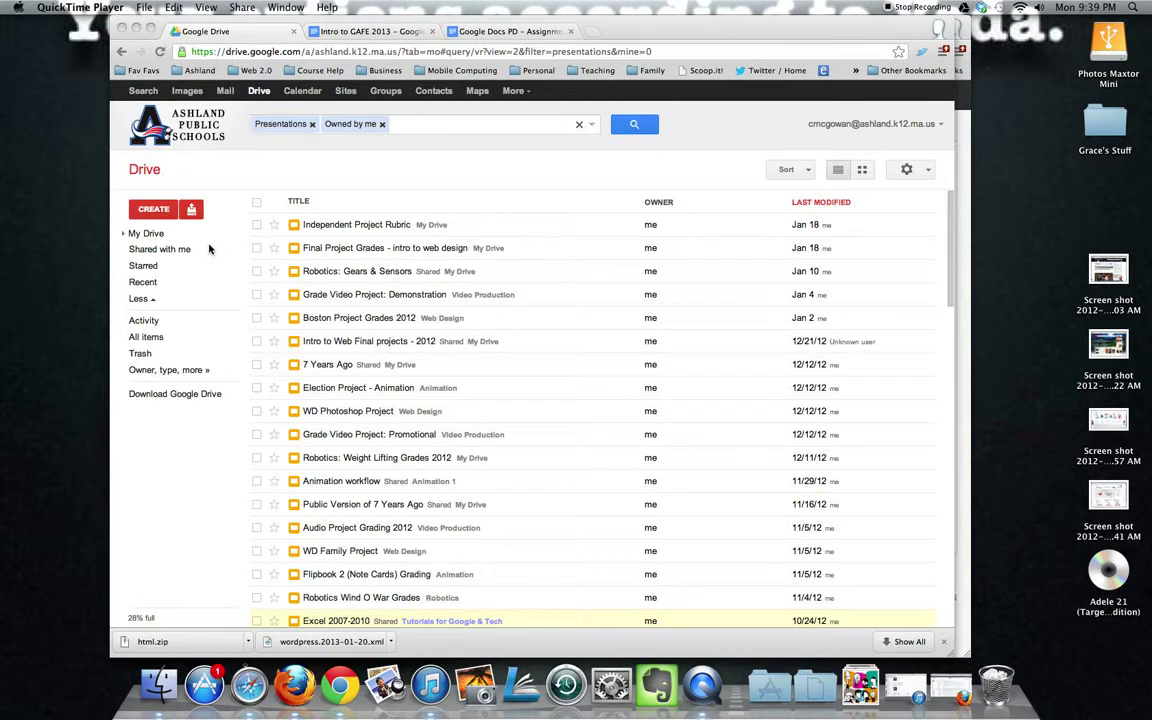
Step: Create a new presentation in Google Drive using the Light Gradient theme
left_click(157, 217)
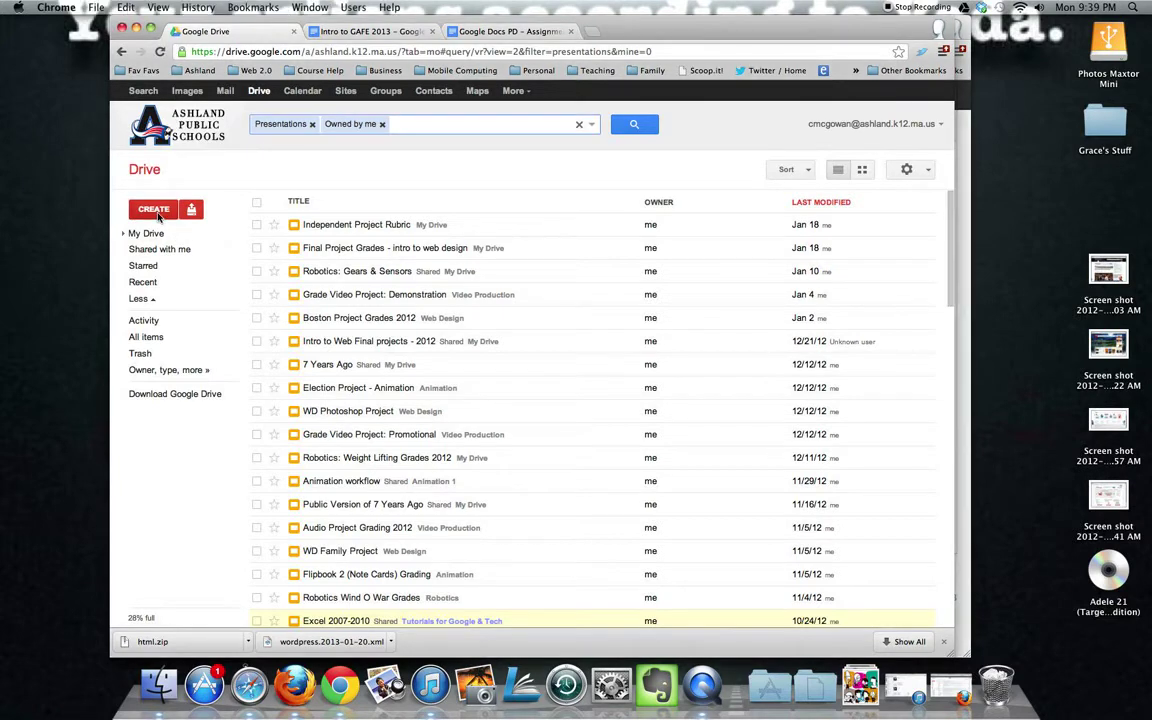
left_click(153, 210)
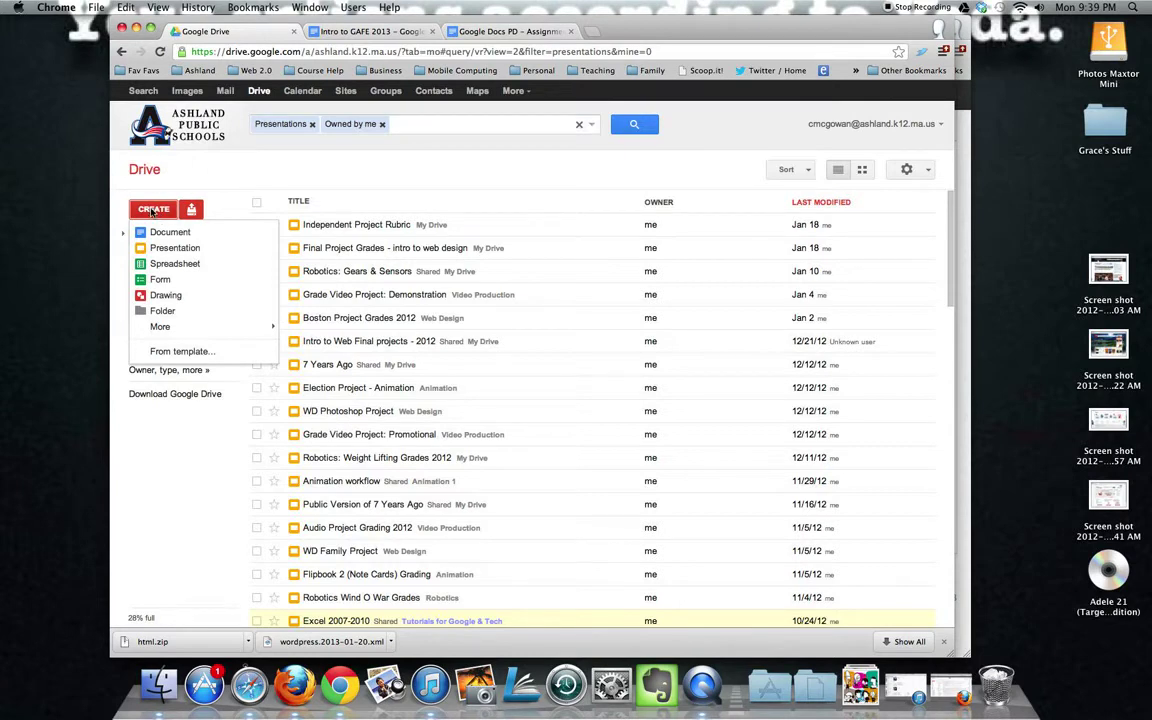
left_click(160, 248)
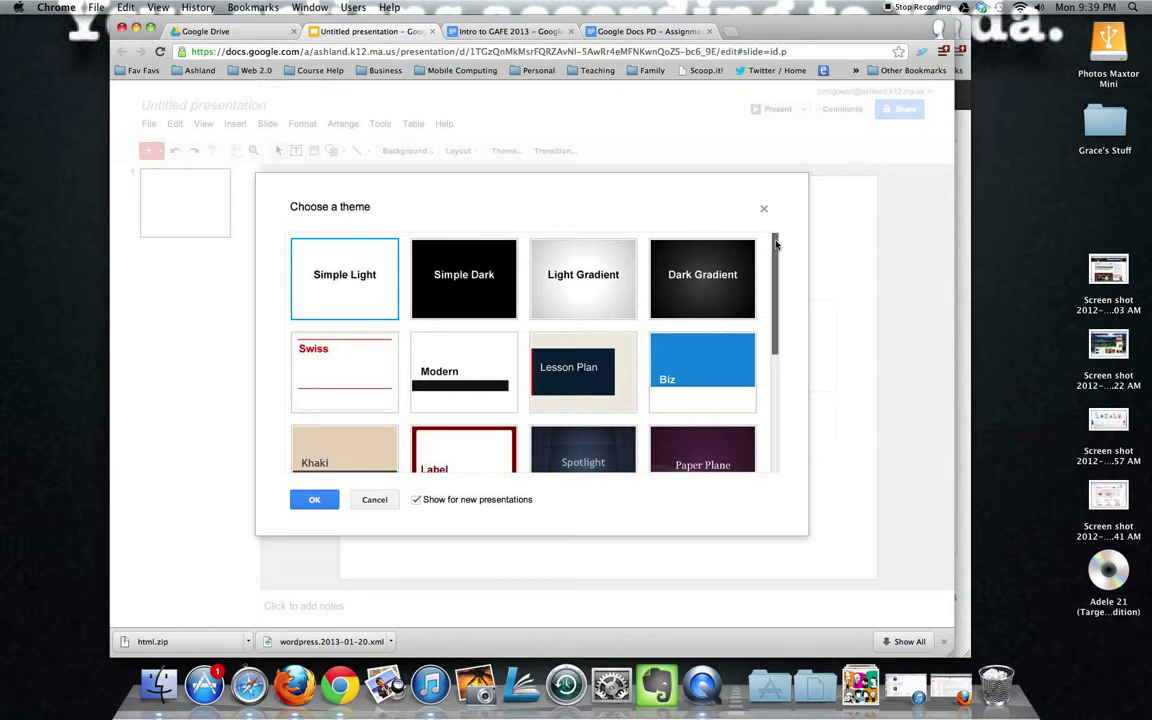
mouse_move(773, 244)
left_mouse_down()
mouse_move(776, 360)
mouse_move(768, 248)
left_mouse_up()
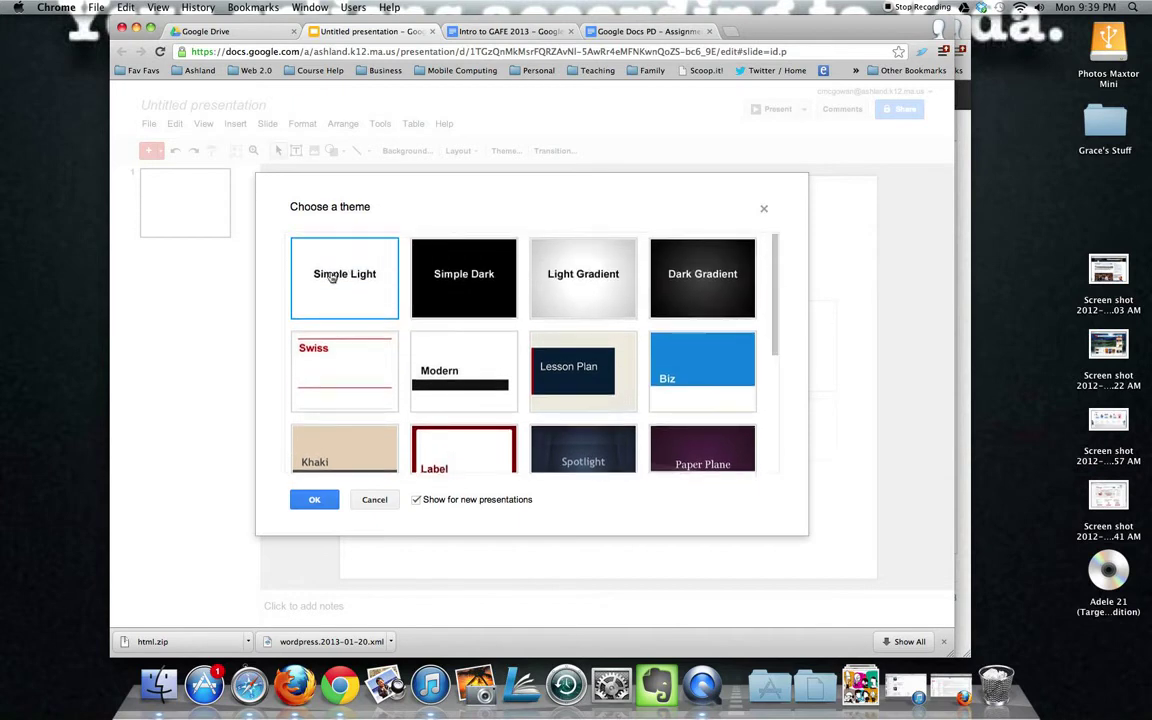
left_click(531, 296)
left_click(315, 499)
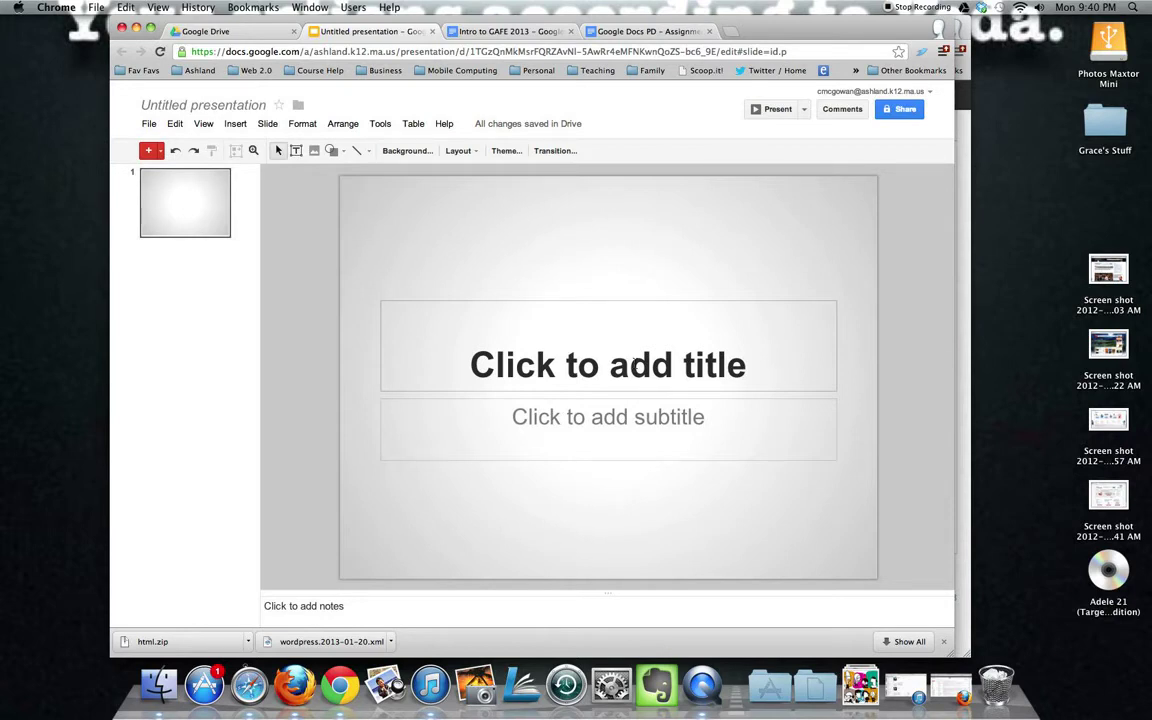
Step: Enter "Presenting" as the first slide's title and "by Me" as its subtitle
left_click(600, 366)
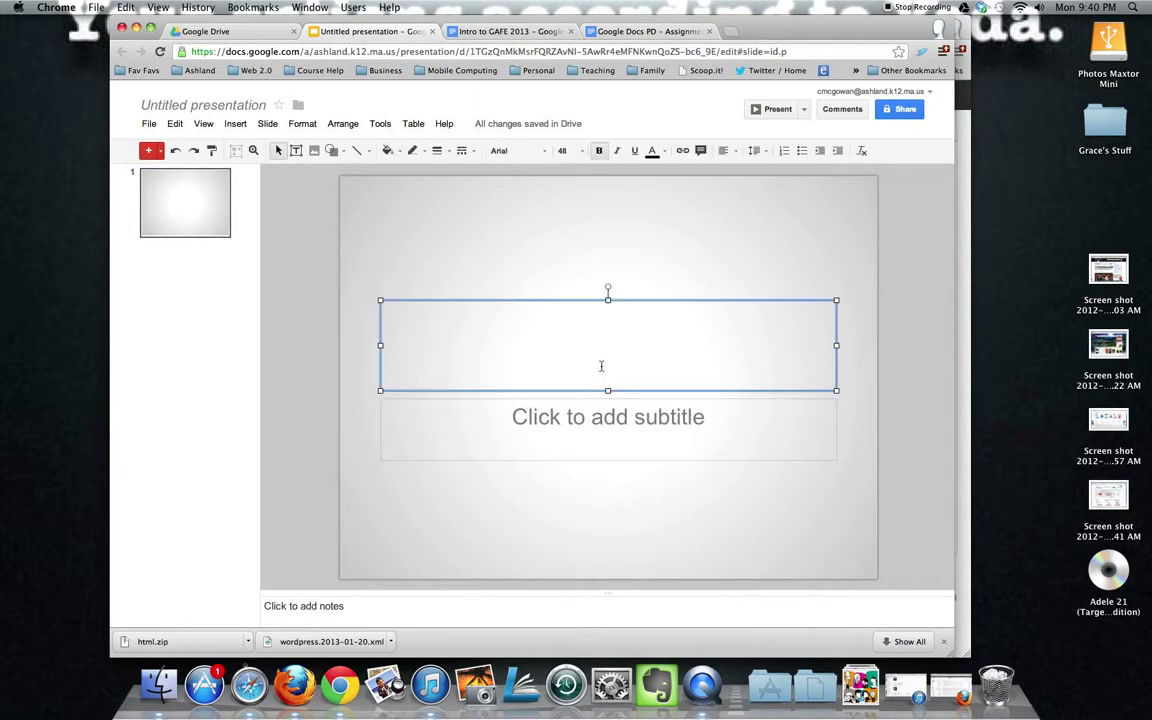
type("Presenting")
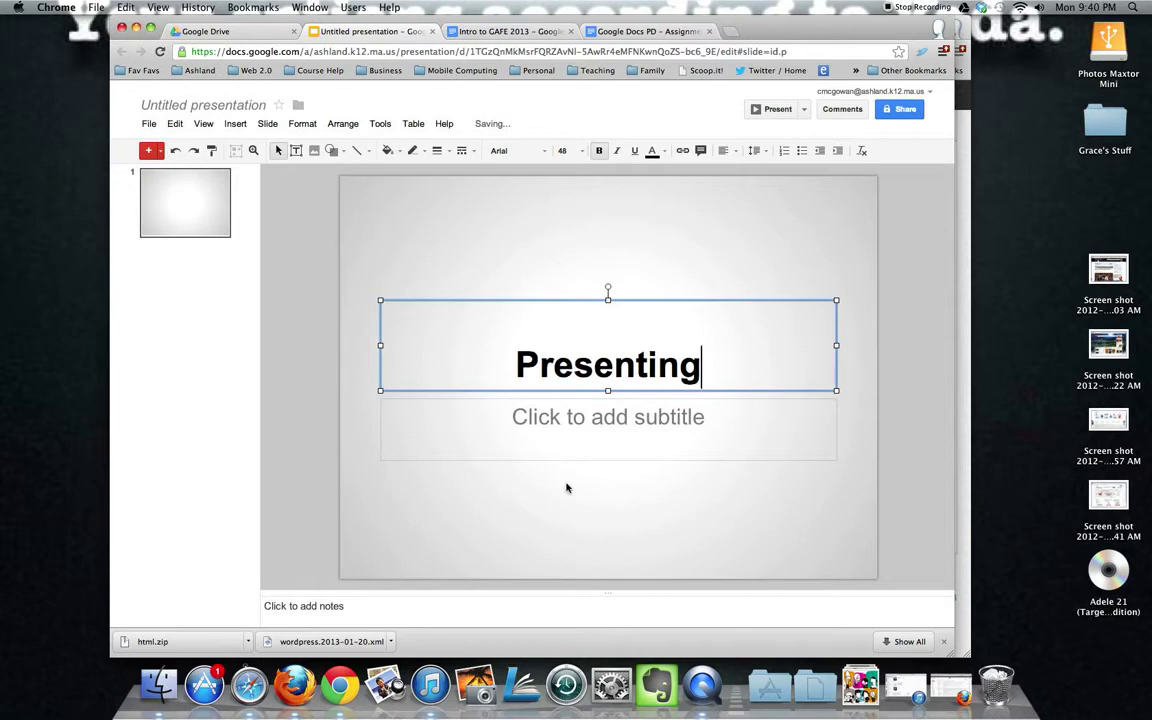
left_click(609, 420)
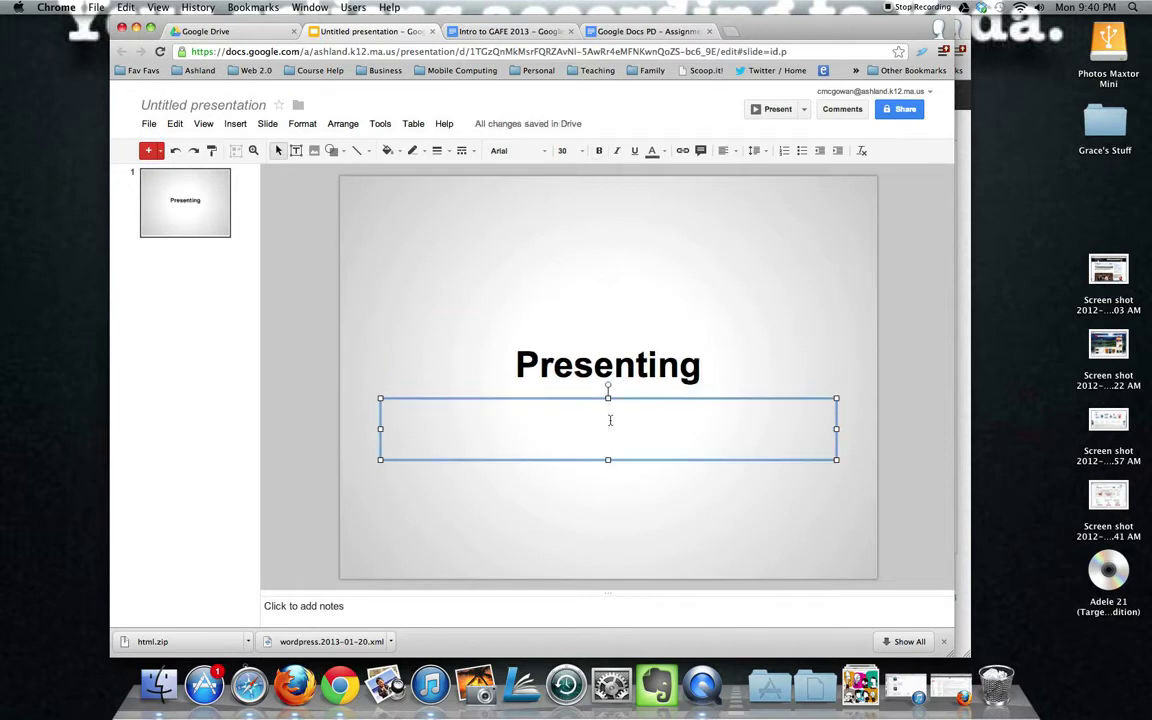
type("by Me")
Step: Add a second slide with the Title and Body layout and place the cursor in its body text
left_click(161, 151)
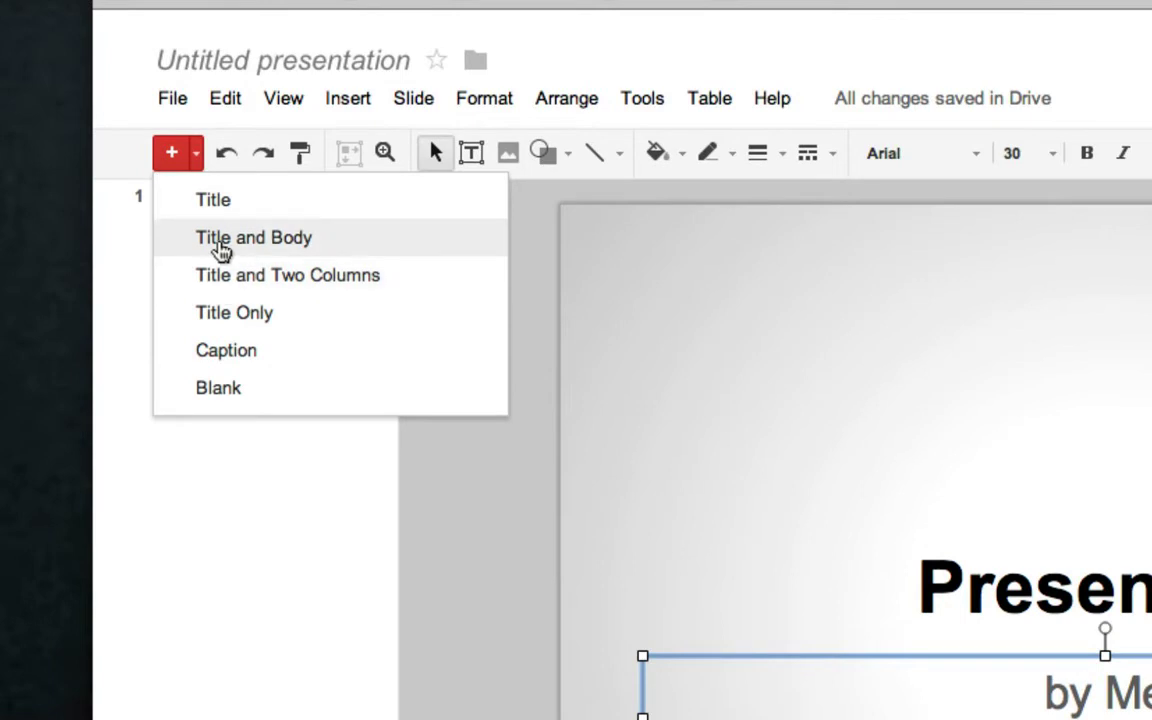
left_click(221, 240)
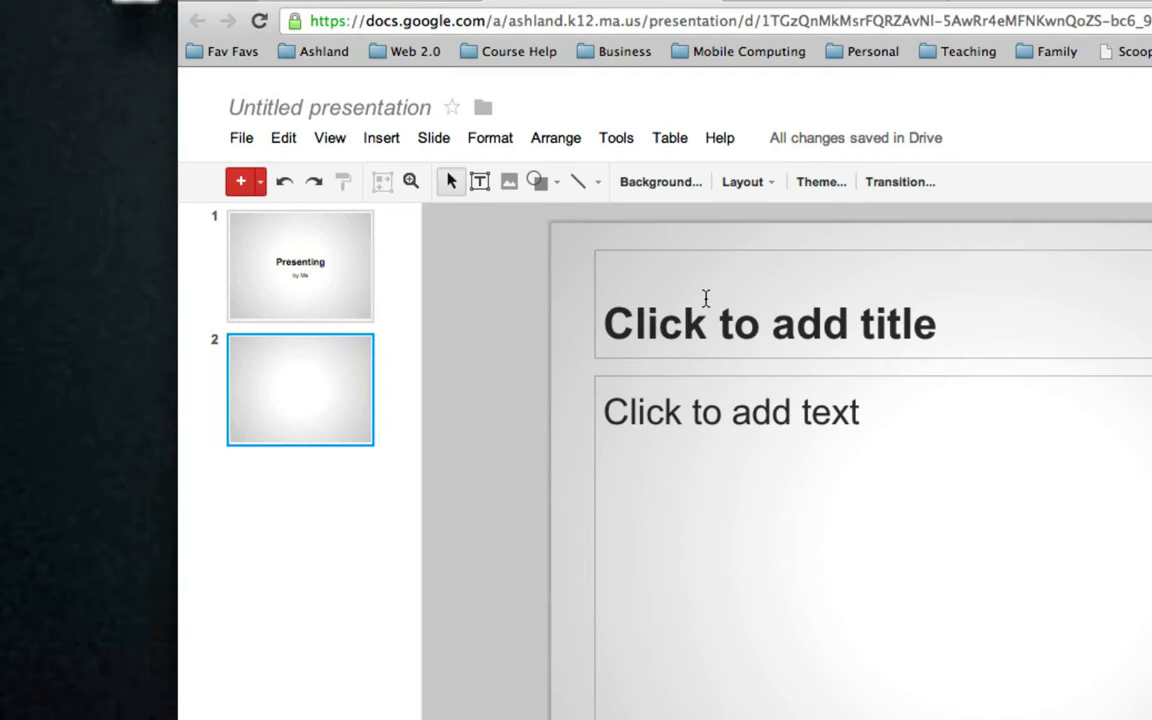
left_click(728, 321)
left_click(634, 395)
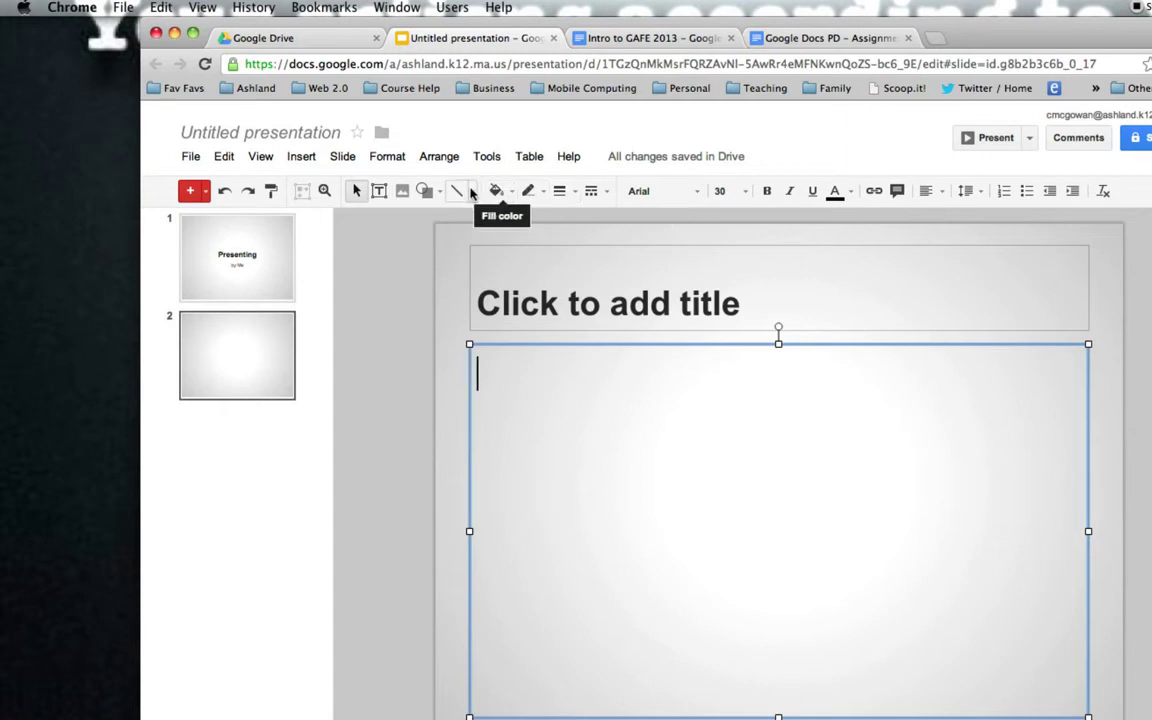
Step: Examine the shape categories and the insertable items for the second slide, including the YouTube search and URL options for video
left_click(424, 191)
mouse_move(437, 226)
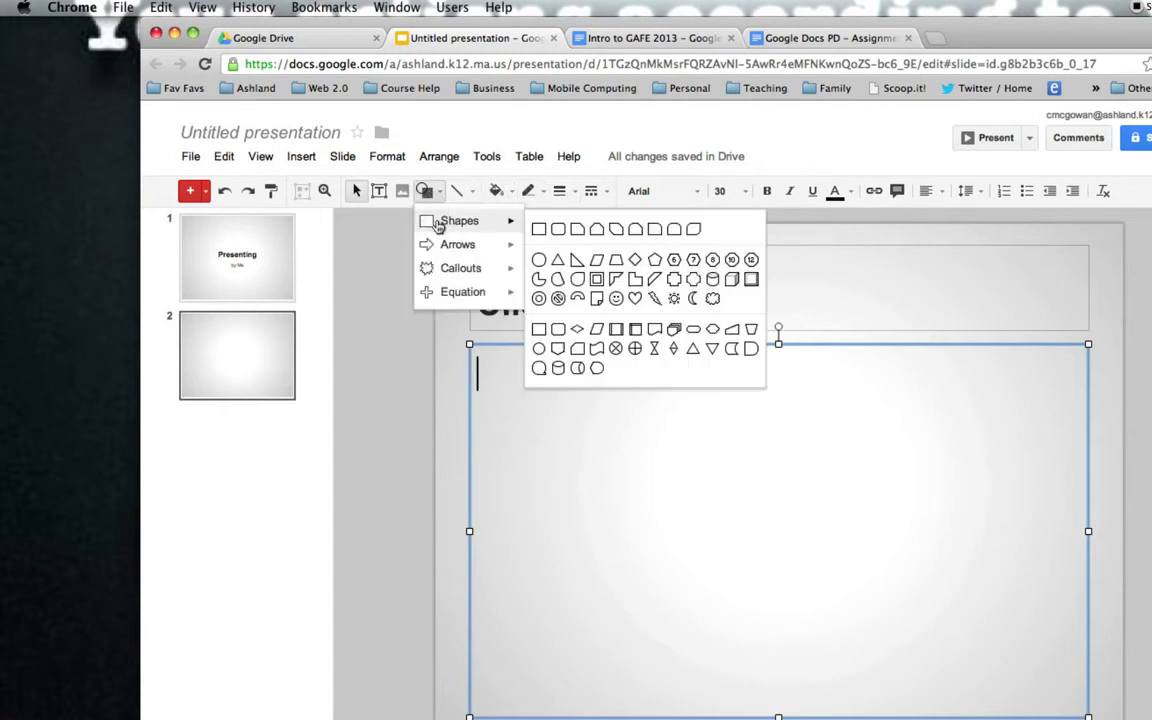
mouse_move(455, 295)
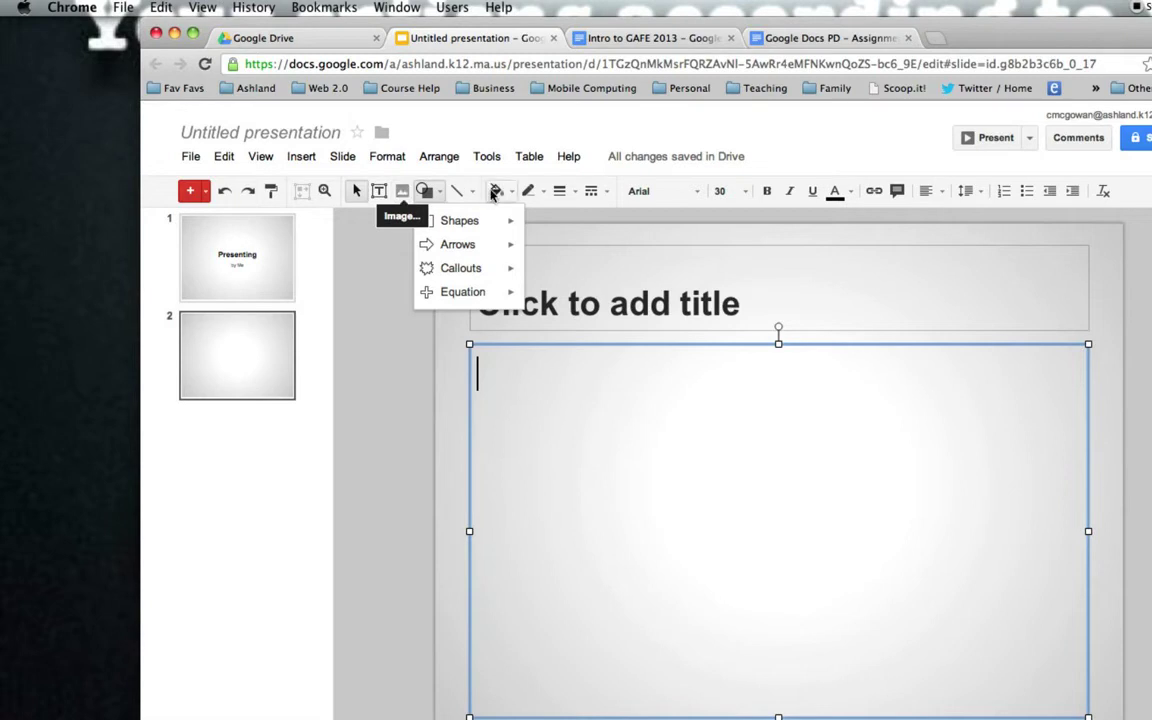
left_click(428, 173)
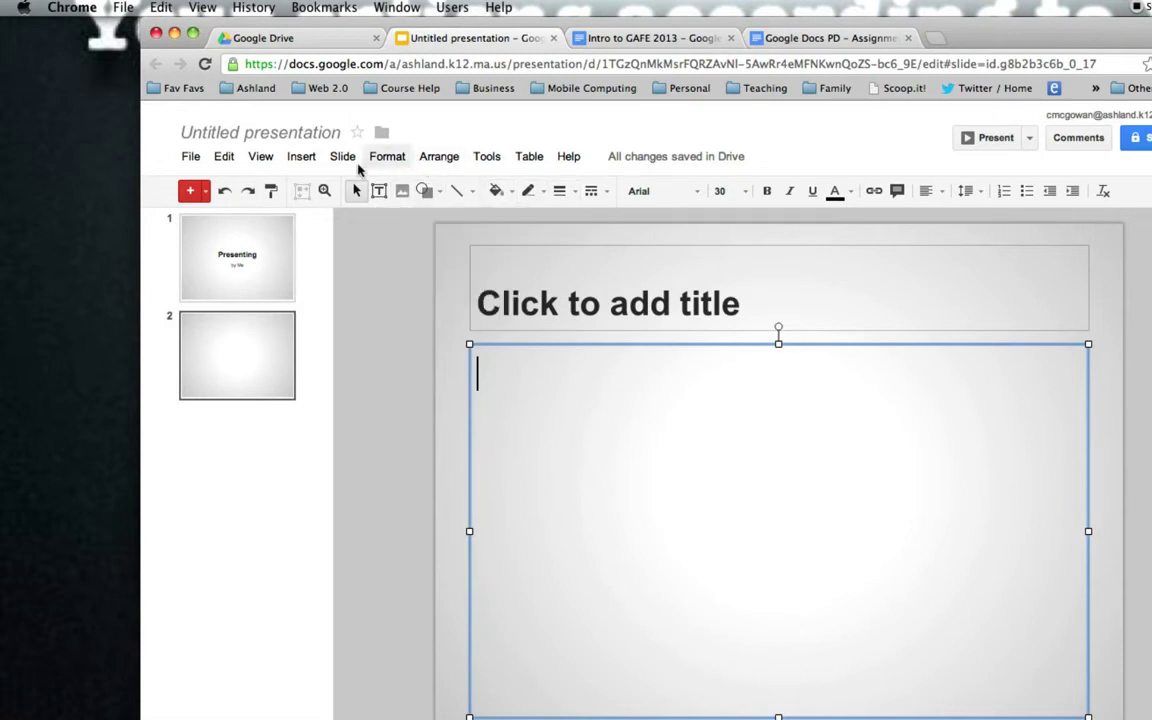
left_click(300, 158)
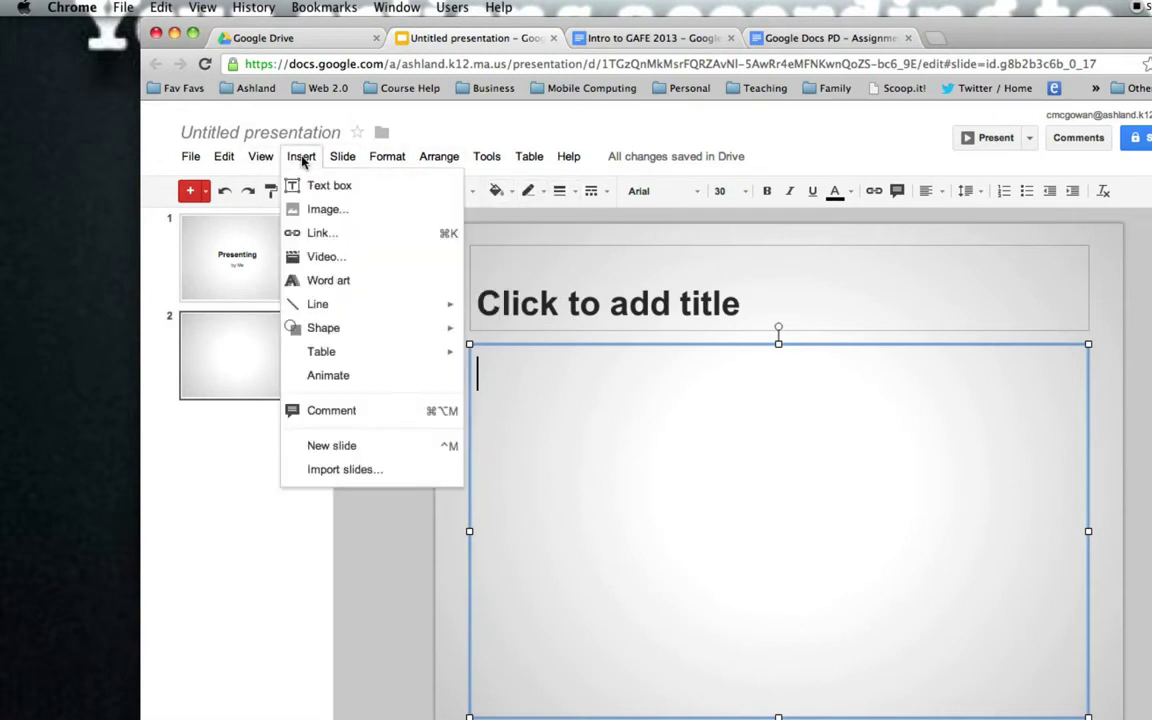
left_click(316, 258)
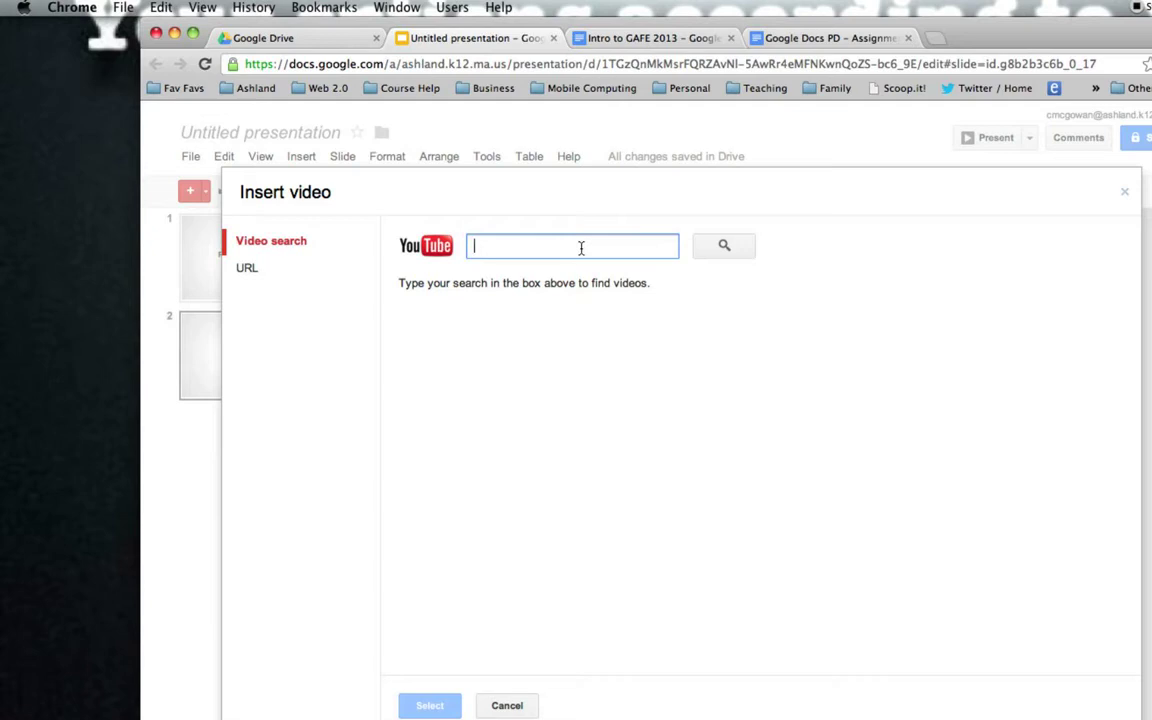
left_click(246, 268)
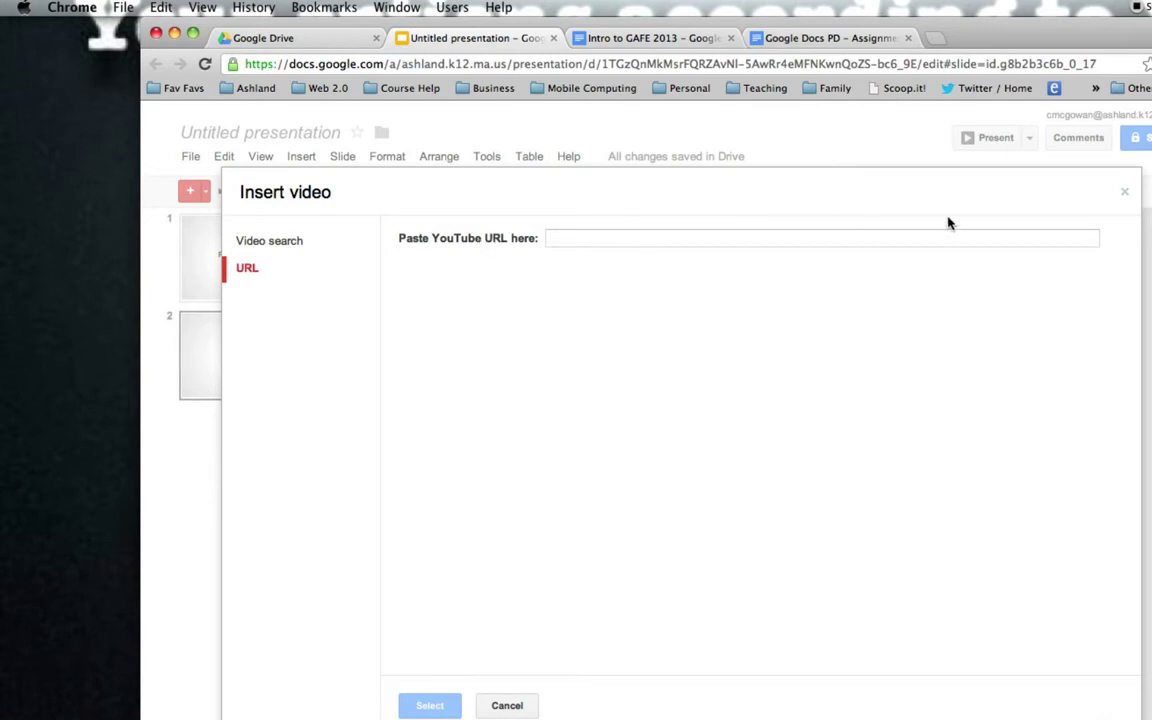
left_click(1127, 196)
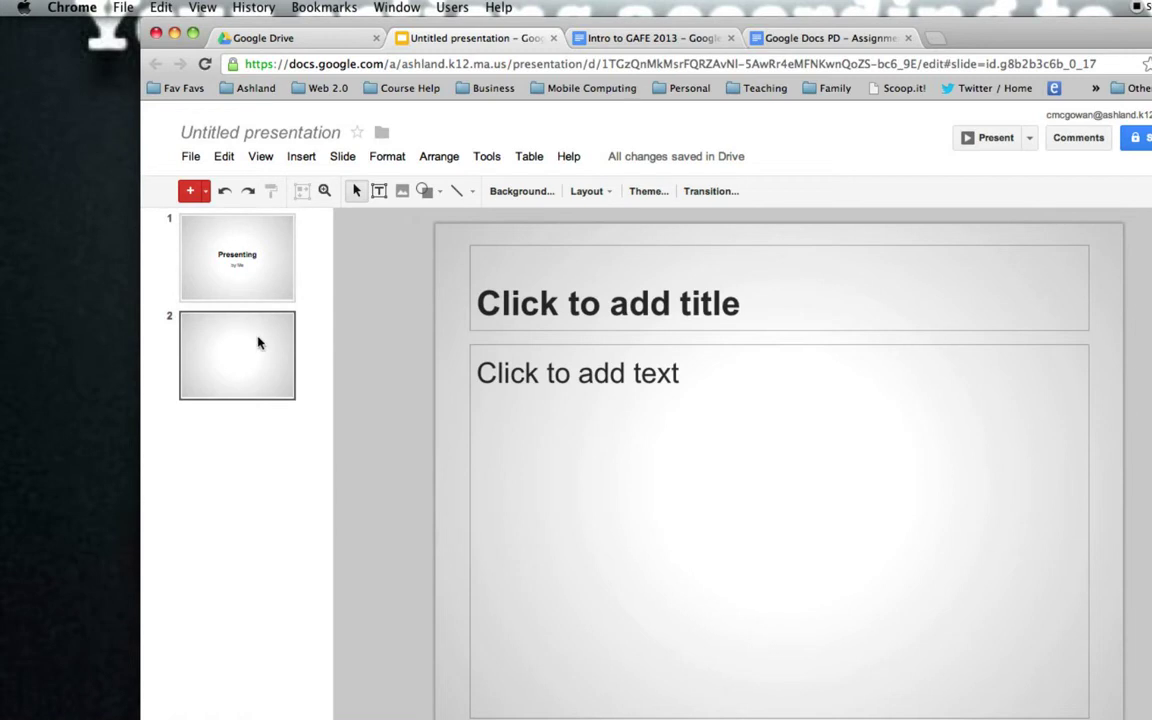
left_click(568, 303)
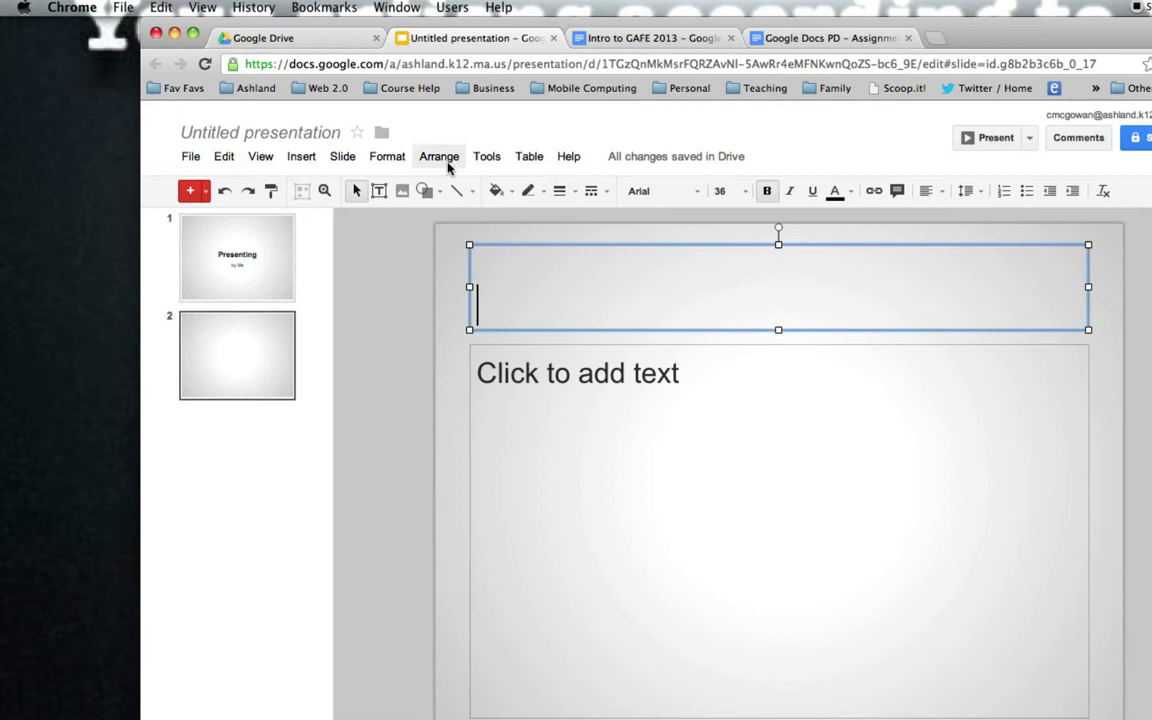
left_click(300, 158)
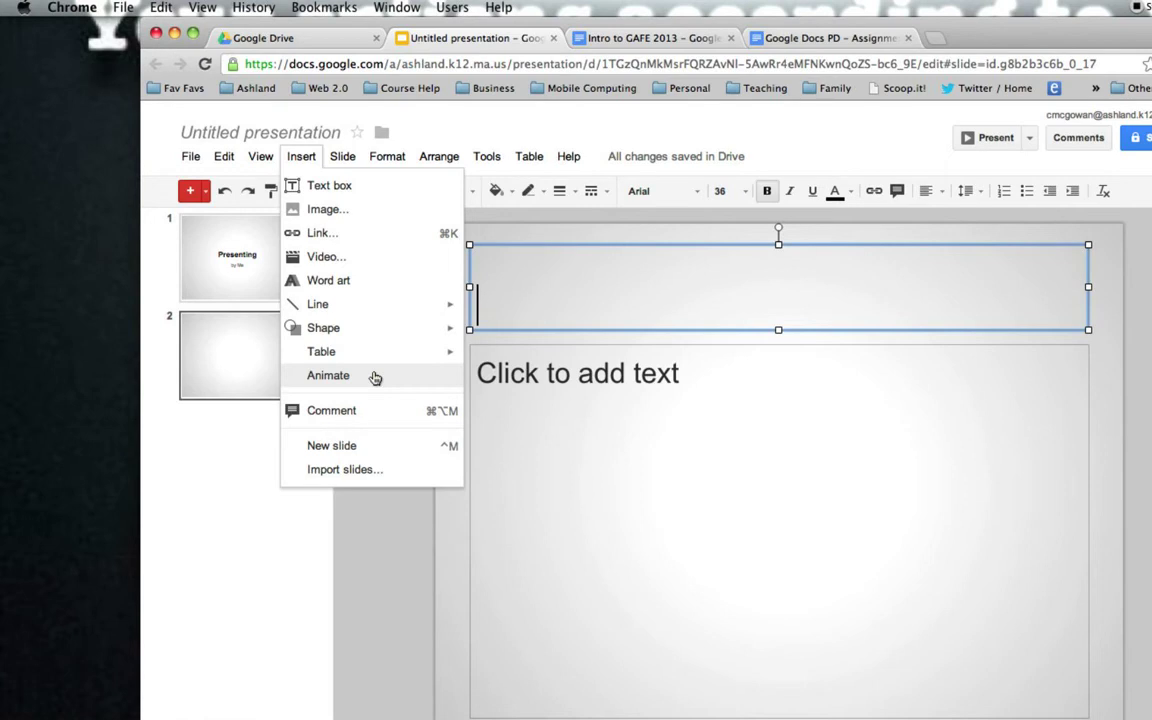
left_click(491, 303)
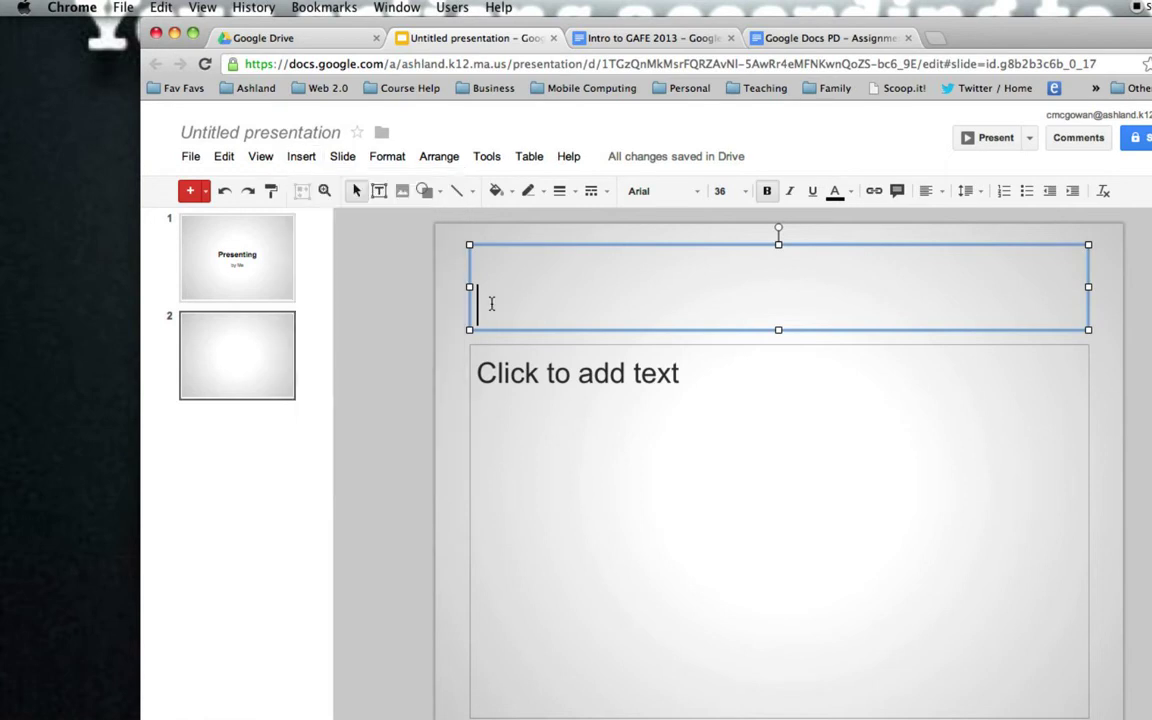
Step: Rename the presentation as "Test Presentation"
left_click(265, 133)
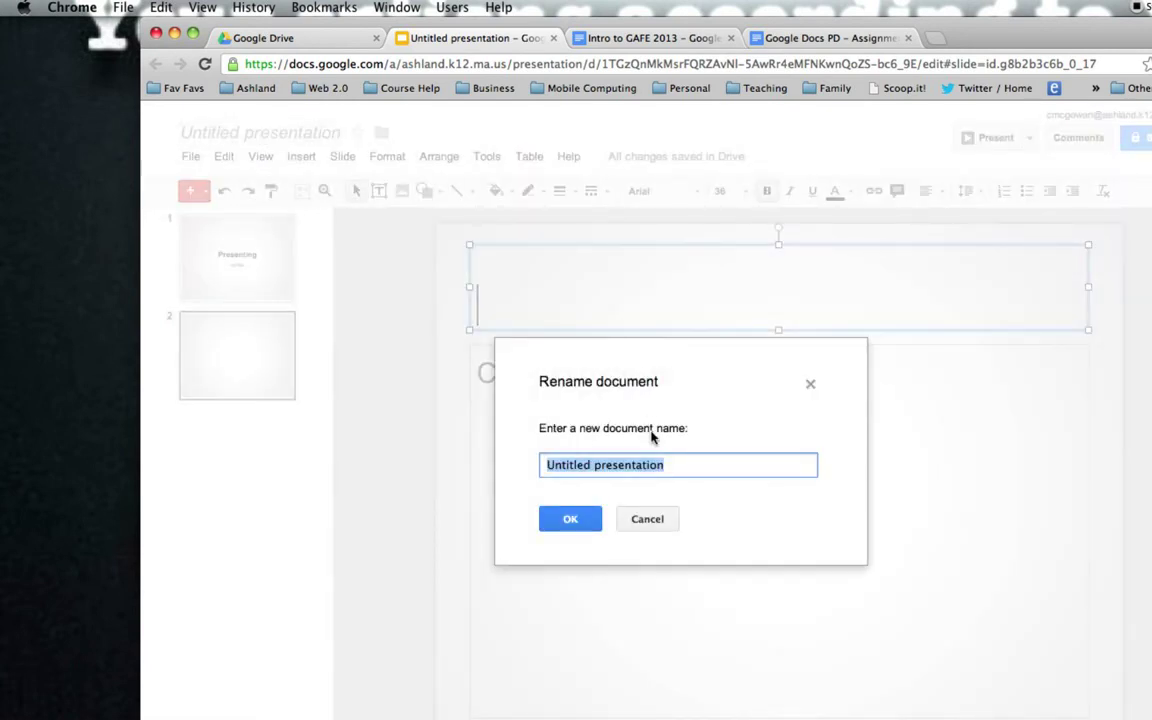
type("T")
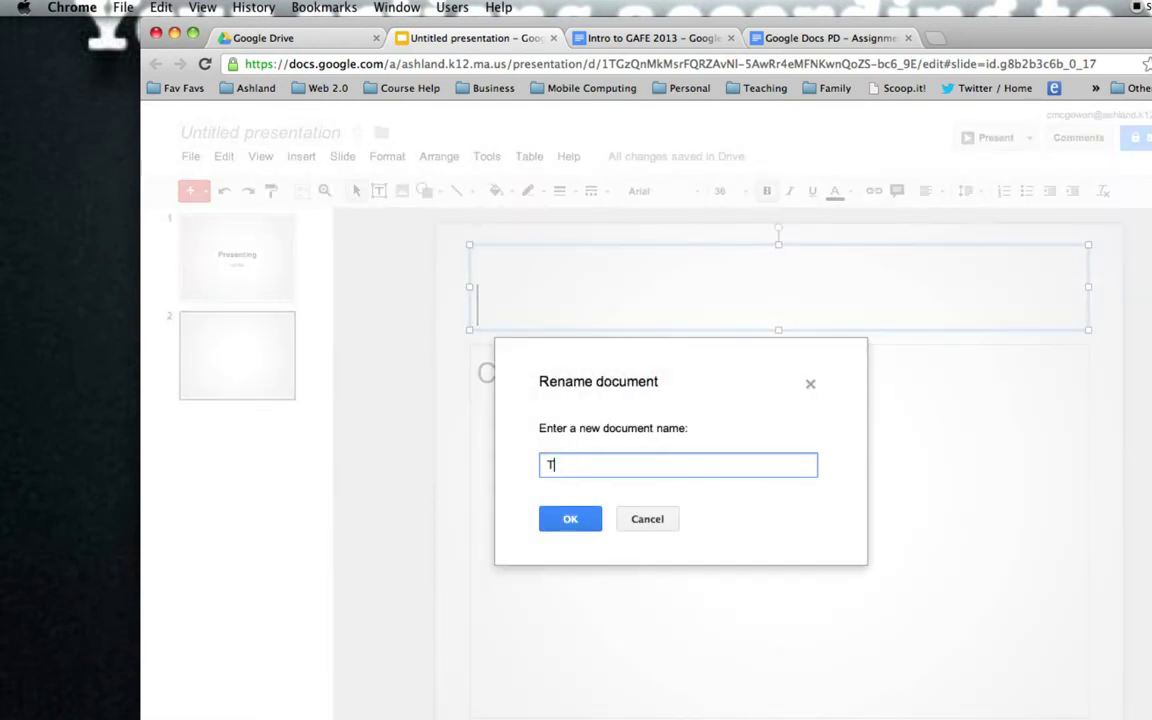
type("est Presentation")
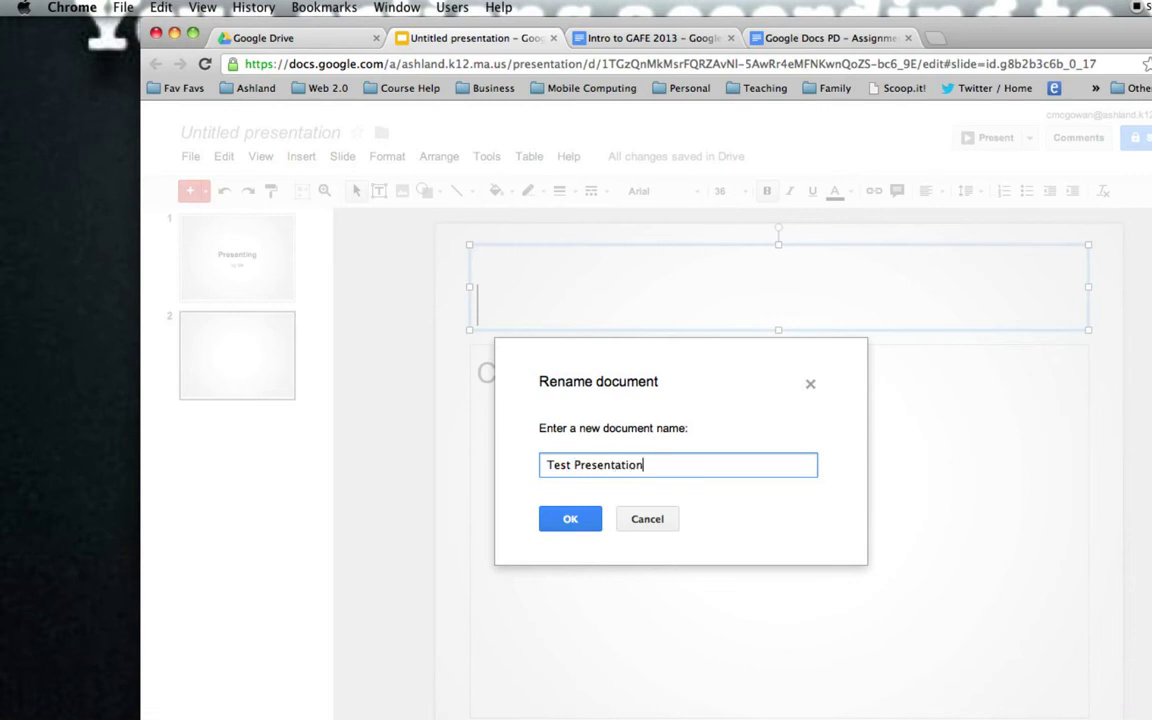
left_click(586, 518)
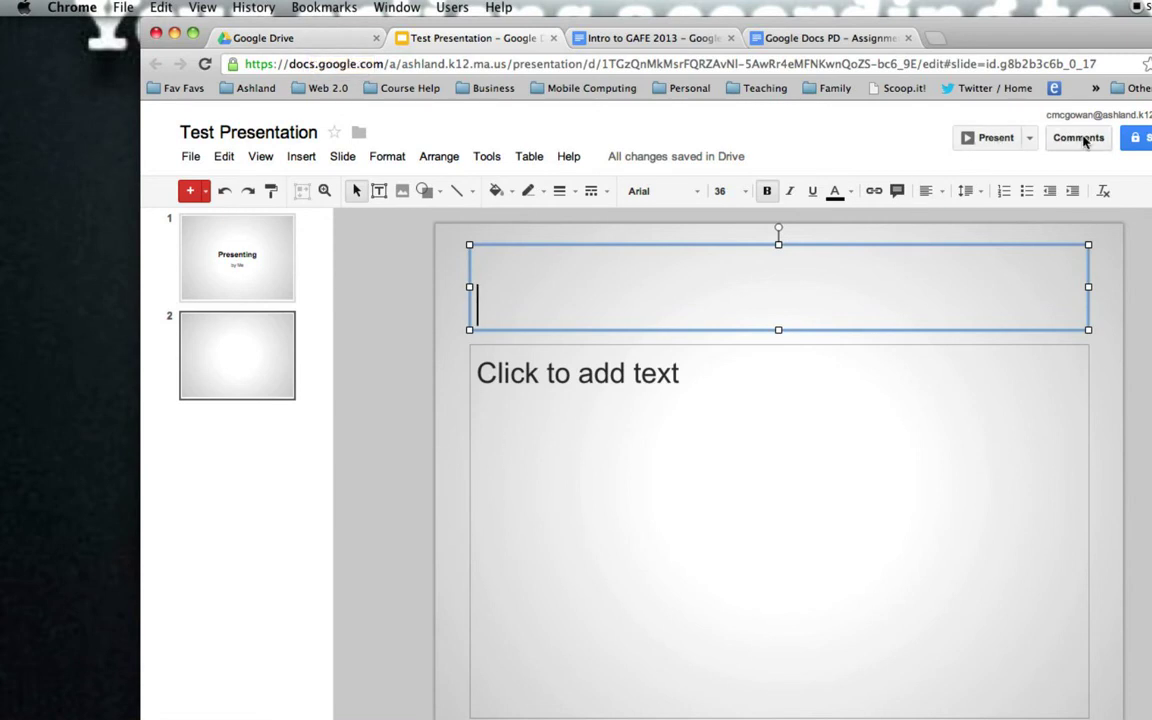
Step: Switch to the Google Drive file list and look for the renamed presentation among the owned presentations
left_click(300, 42)
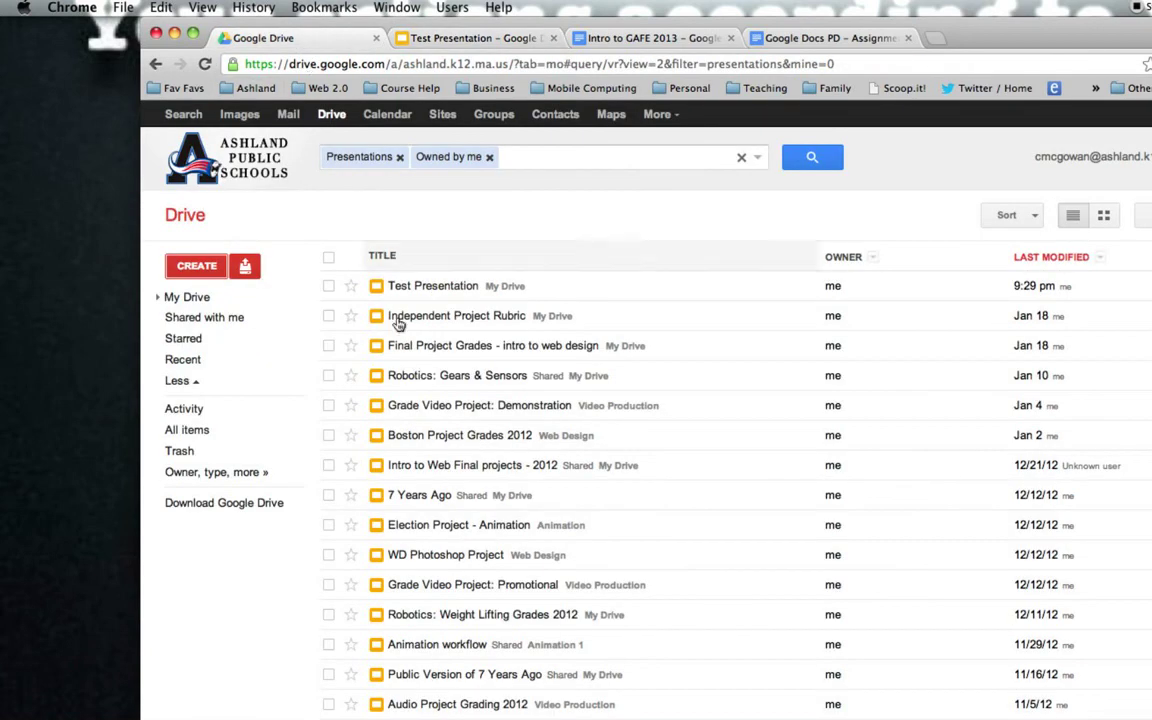
scroll(412, 392, "down", 1)
scroll(411, 391, "up", 1)
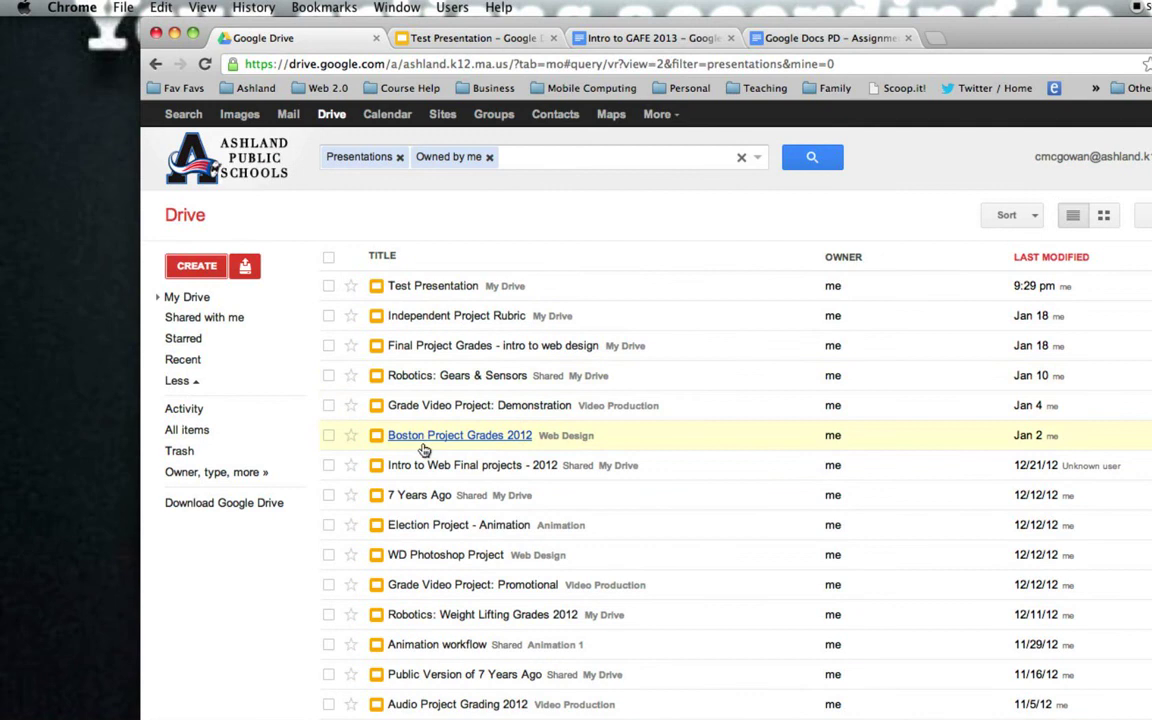